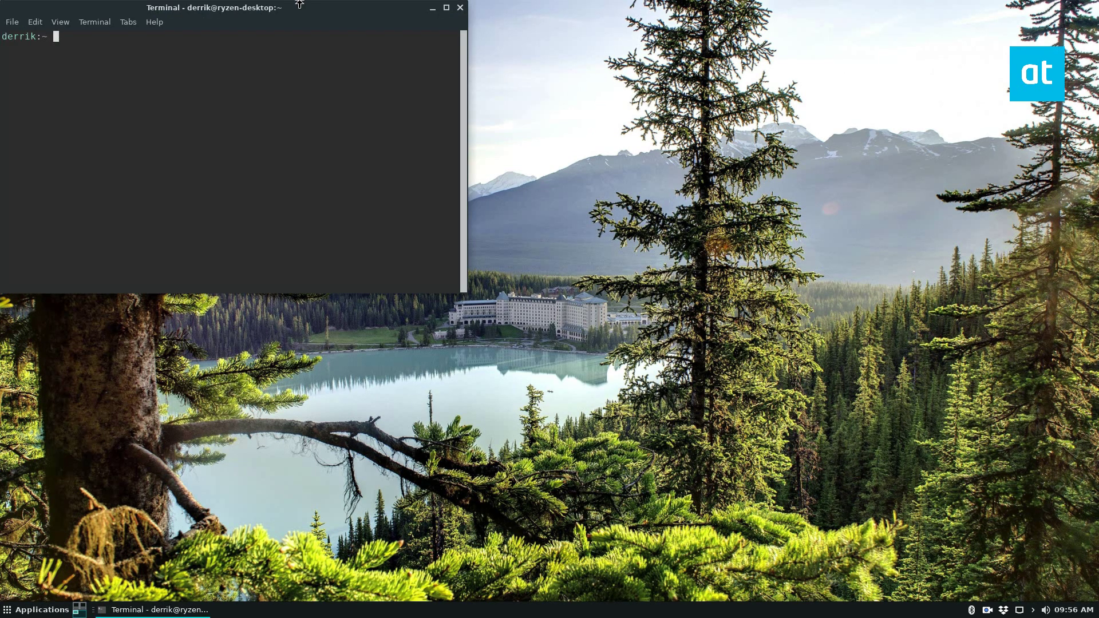
# Move the new Terminal window to the centre of the screen.
pyautogui.moveTo(280, 20); pyautogui.dragTo(642, 217)
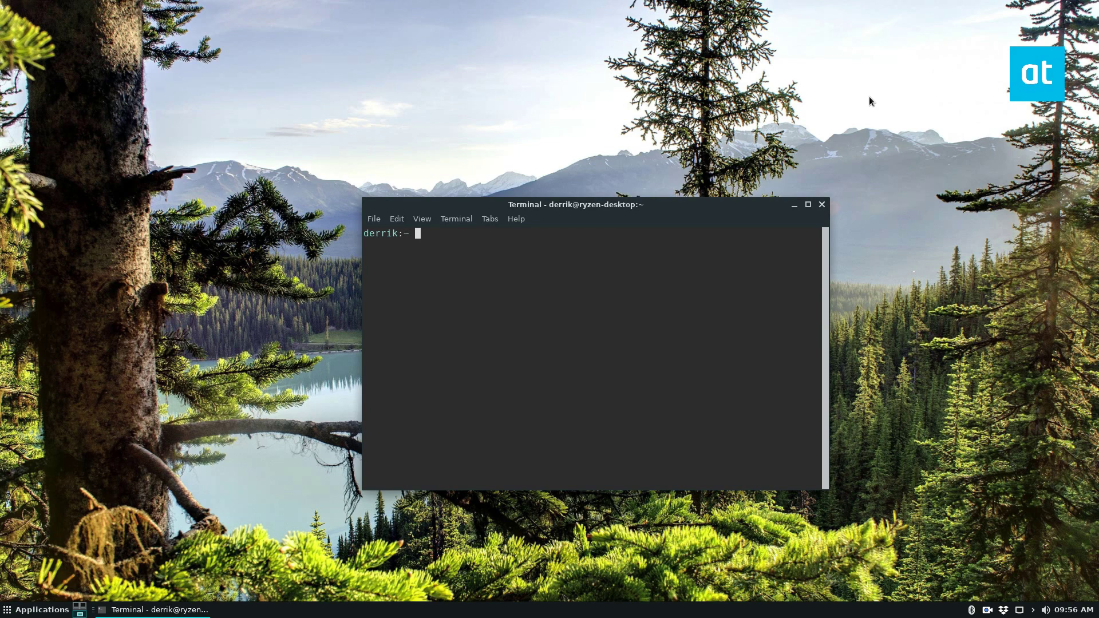
pyautogui.write('glance')
# Run glances in a maximized terminal and highlight its CPU, MEM and SWAP rows.
pyautogui.press('BackSpace')
pyautogui.press('BackSpace')
pyautogui.write('ces')
pyautogui.press('Return')
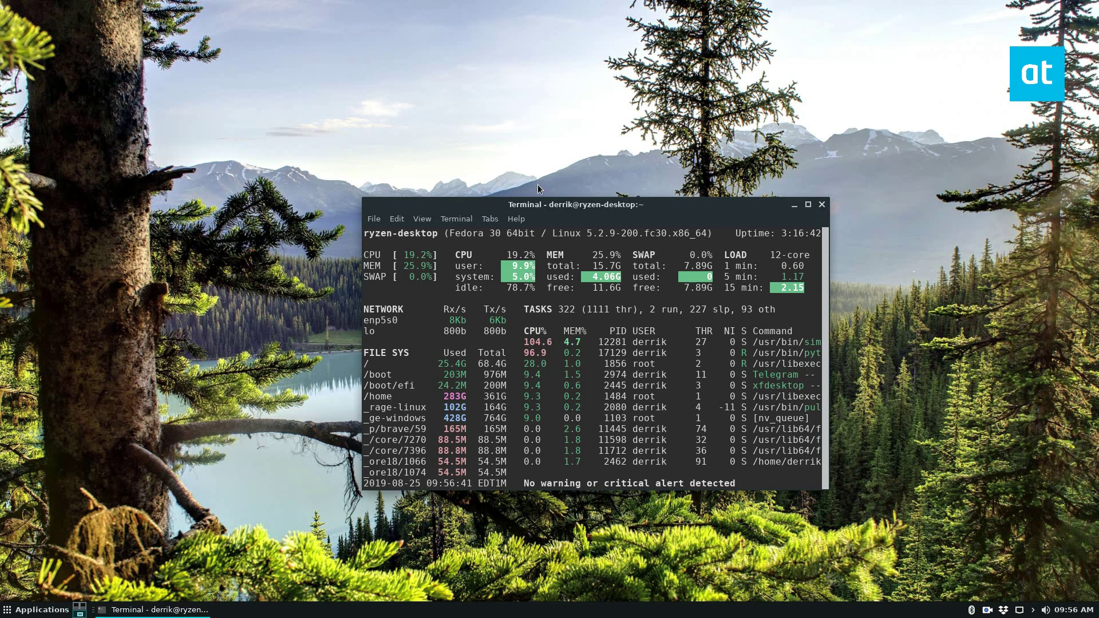
pyautogui.moveTo(540, 195); pyautogui.dragTo(445, 112)
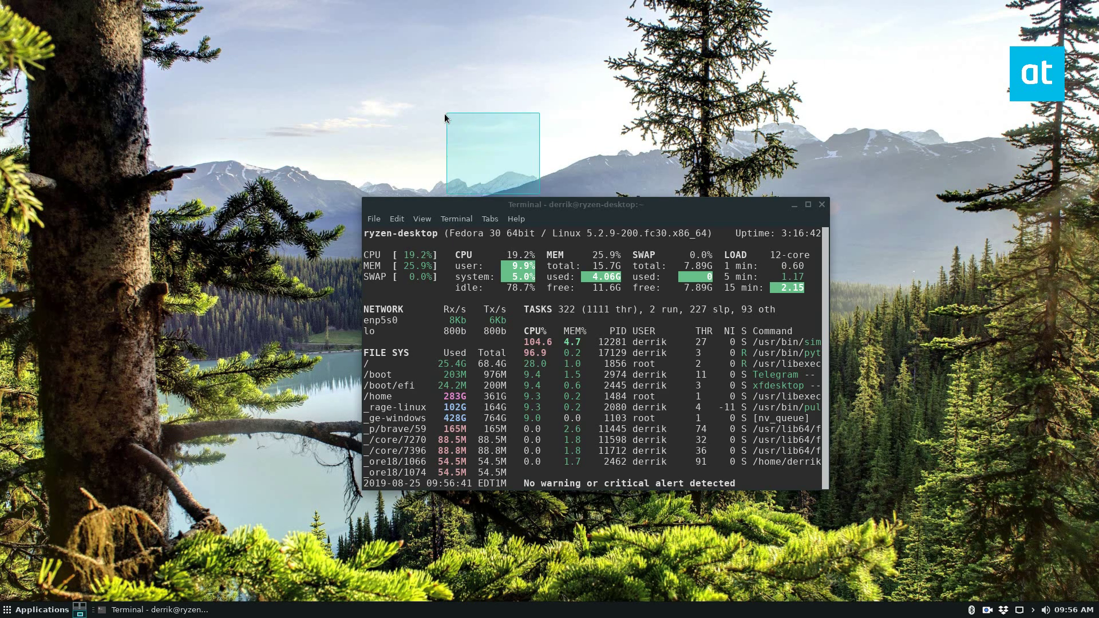
pyautogui.click(808, 204)
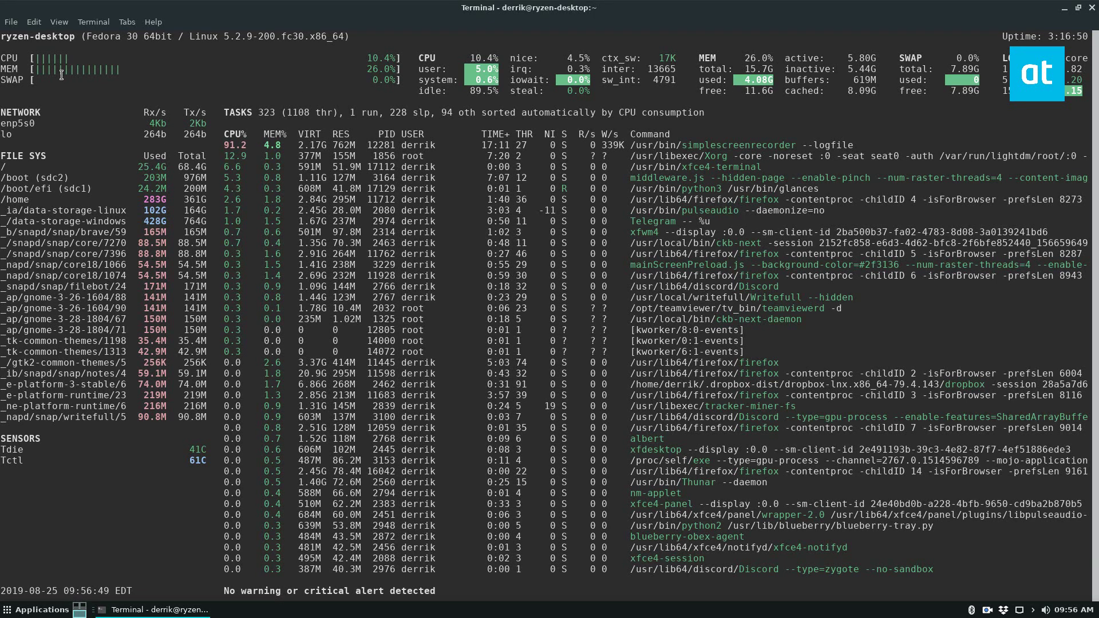
pyautogui.moveTo(440, 95); pyautogui.dragTo(271, 67)
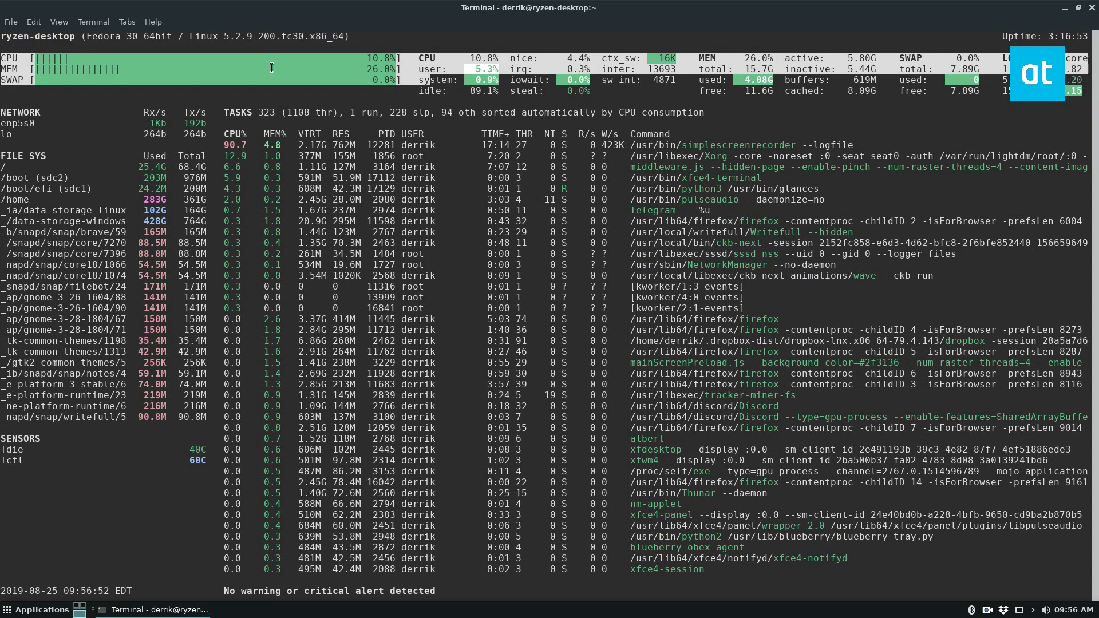
pyautogui.click(272, 68)
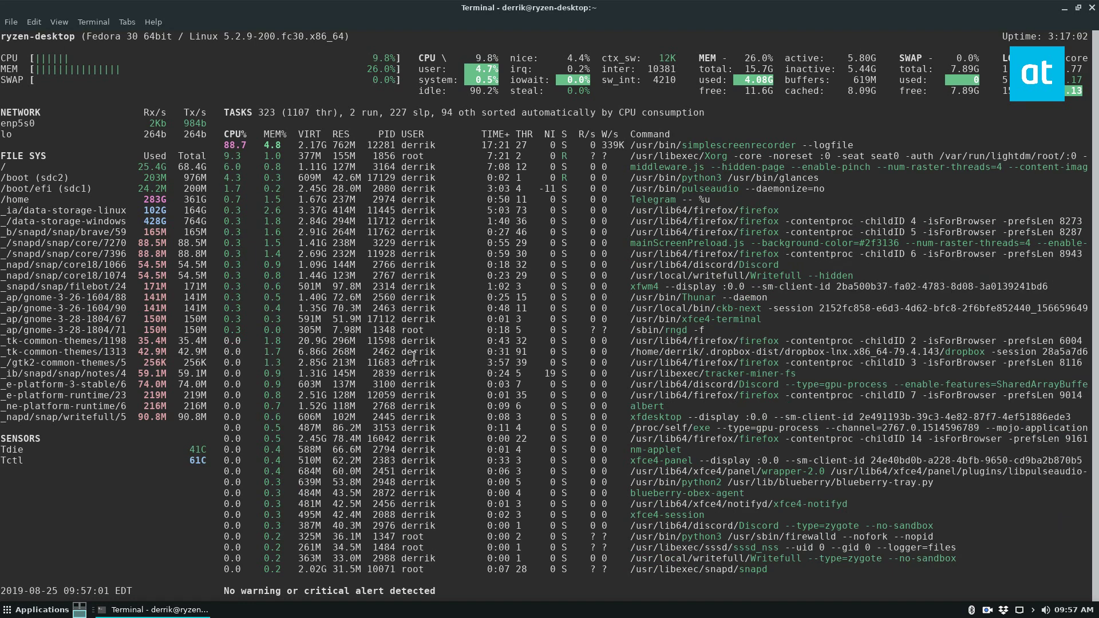
pyautogui.write('q')
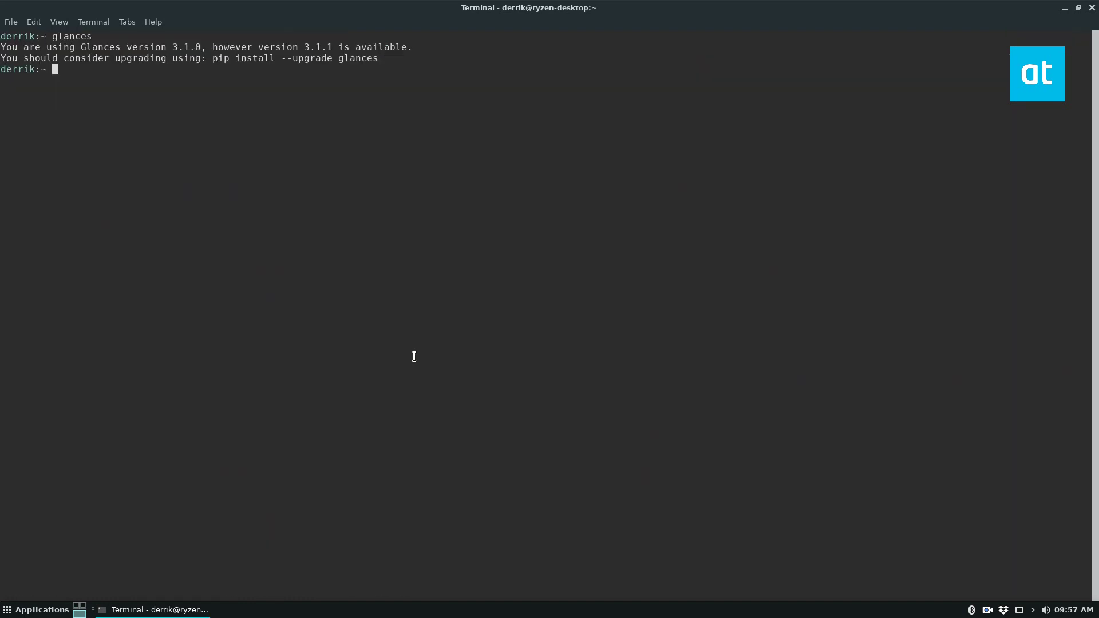
pyautogui.write('clear')
# Clear the terminal, run glances -w, and restore the window to mid-screen size.
pyautogui.press('Return')
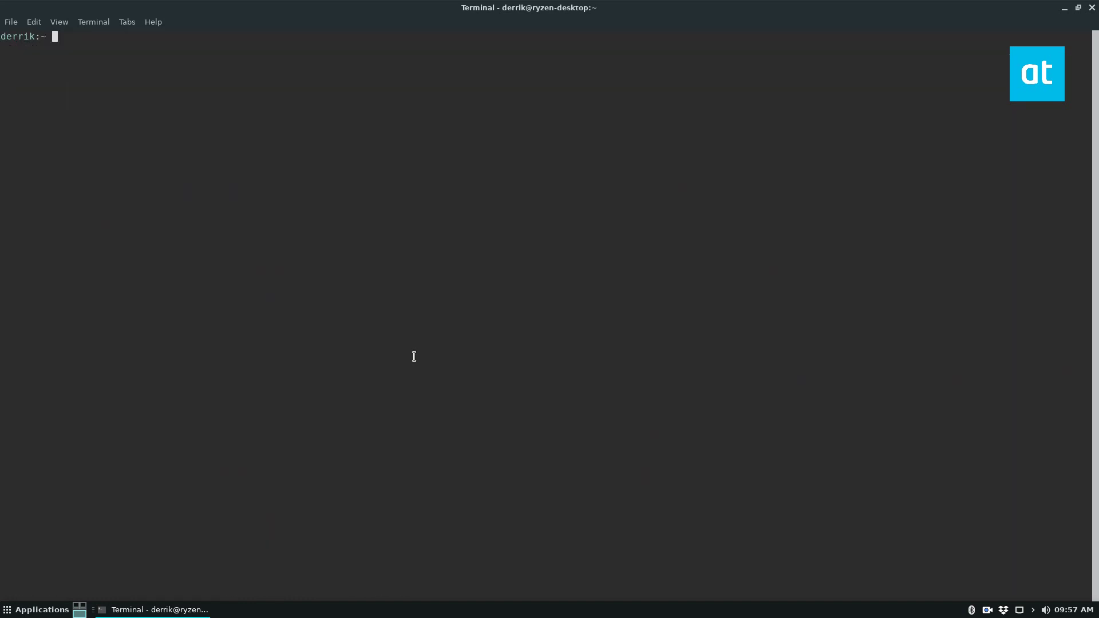
pyautogui.write('glances -w')
pyautogui.press('Return')
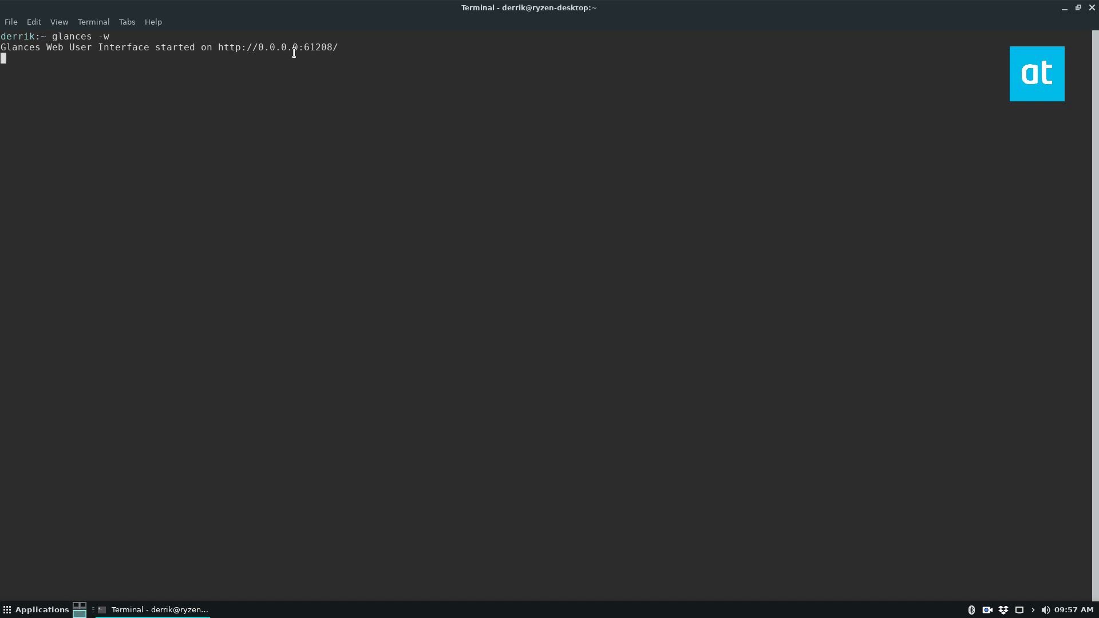
pyautogui.click(11, 21)
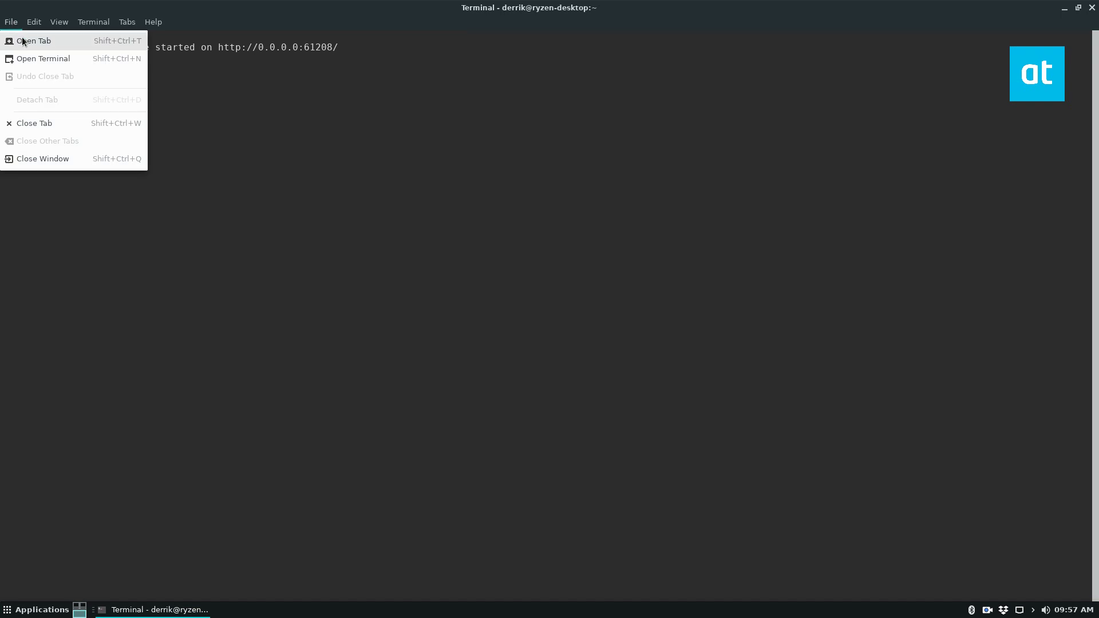
pyautogui.click(452, 154)
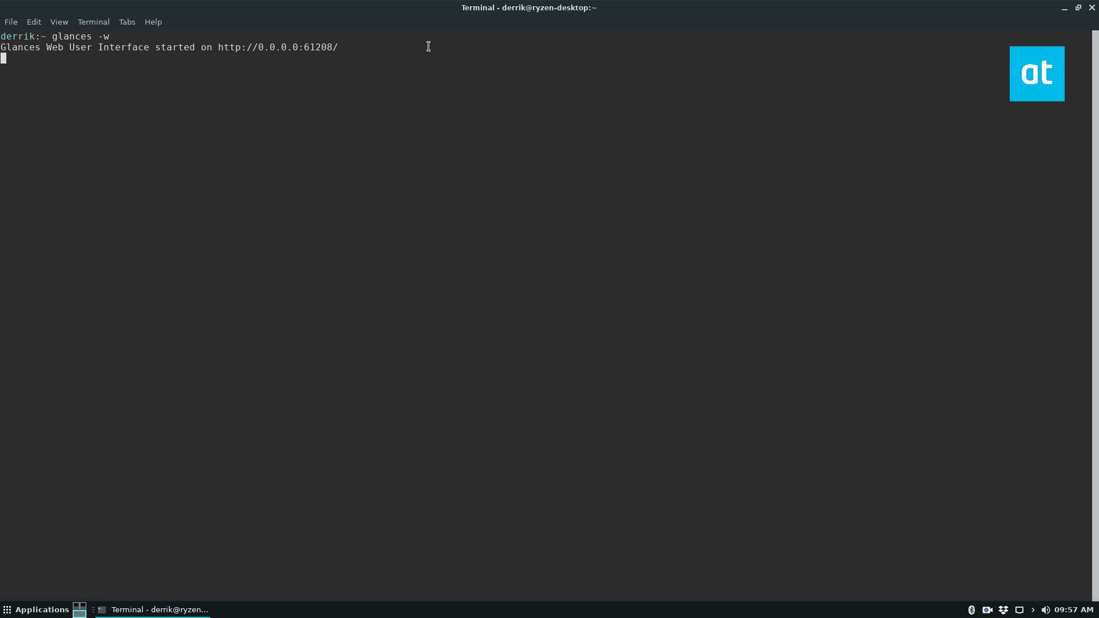
pyautogui.moveTo(599, 17); pyautogui.dragTo(584, 71)
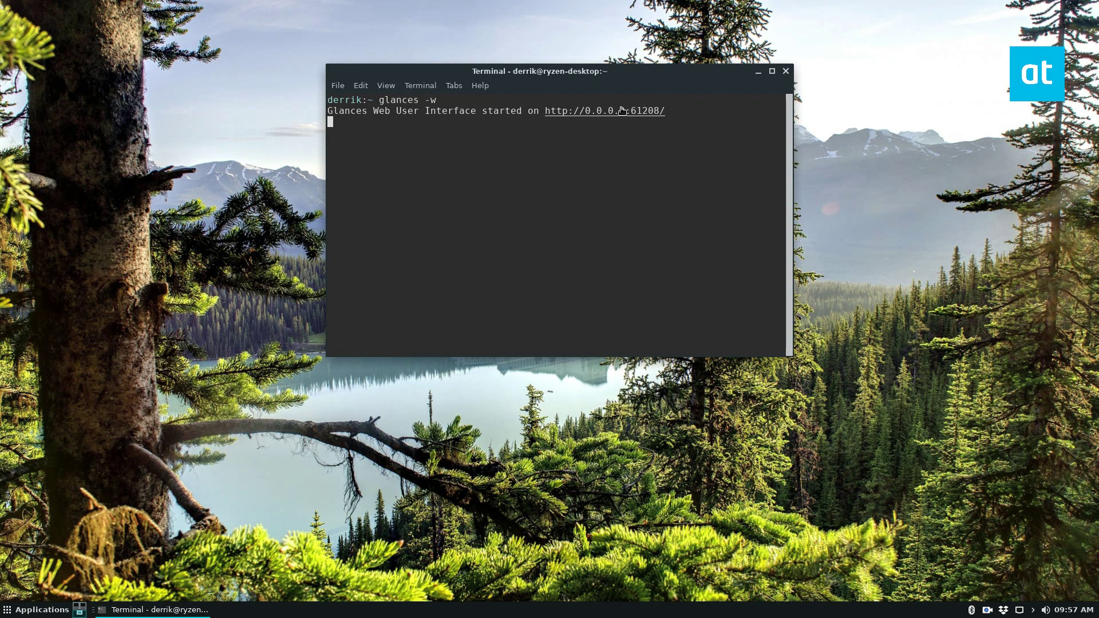
# Open the 0.0.0.0:61208 link in its own maximized Firefox window.
pyautogui.rightClick(613, 112)
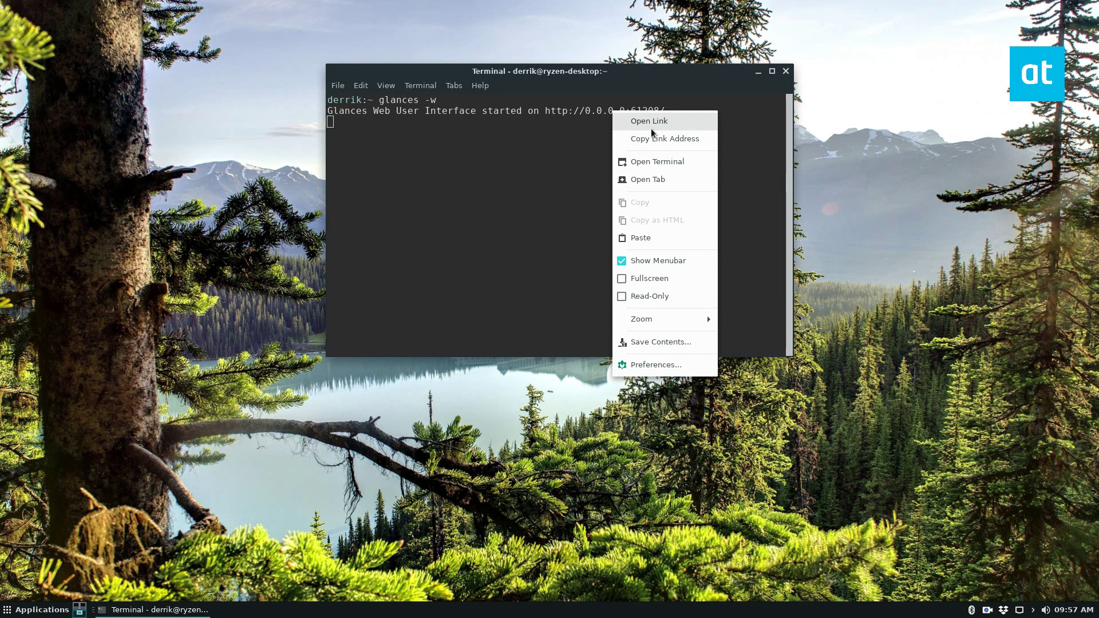
pyautogui.click(656, 122)
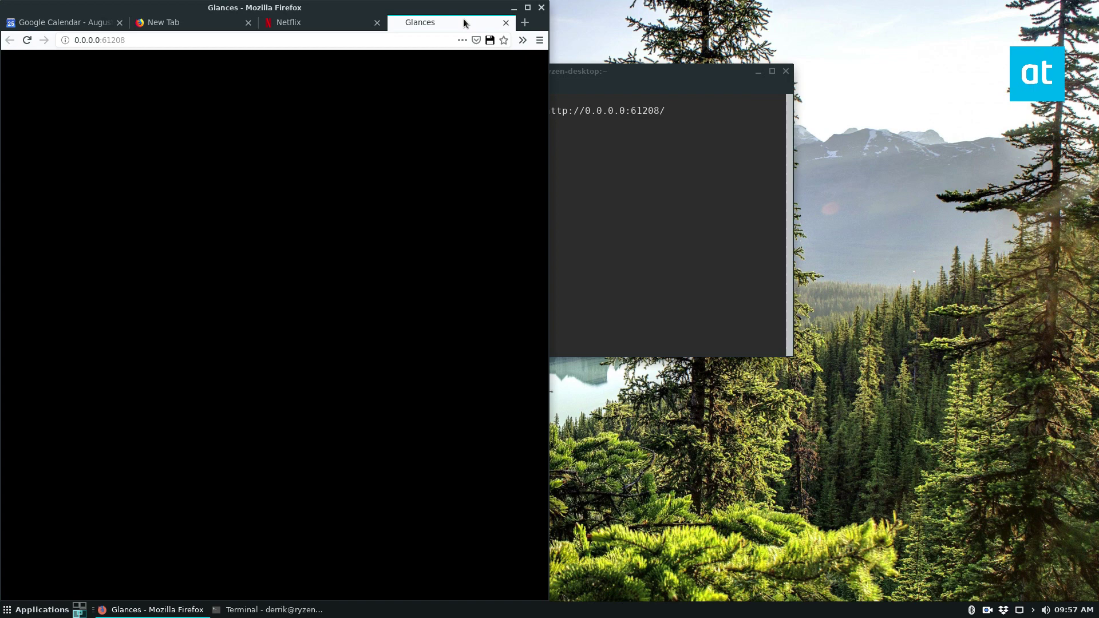
pyautogui.moveTo(467, 22); pyautogui.dragTo(473, 11)
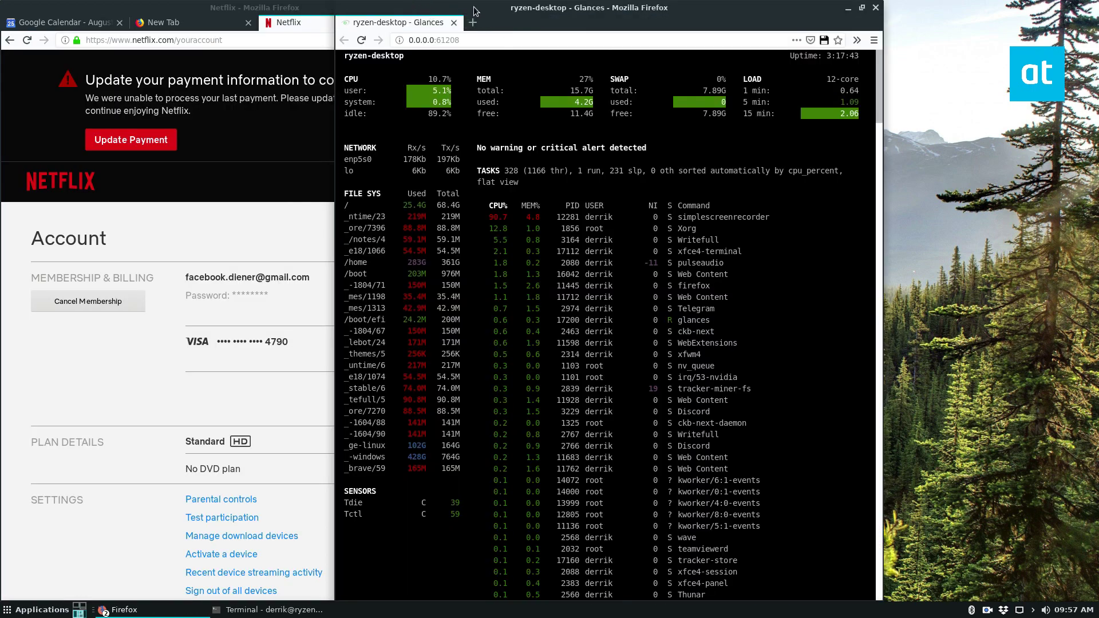
pyautogui.doubleClick(486, 11)
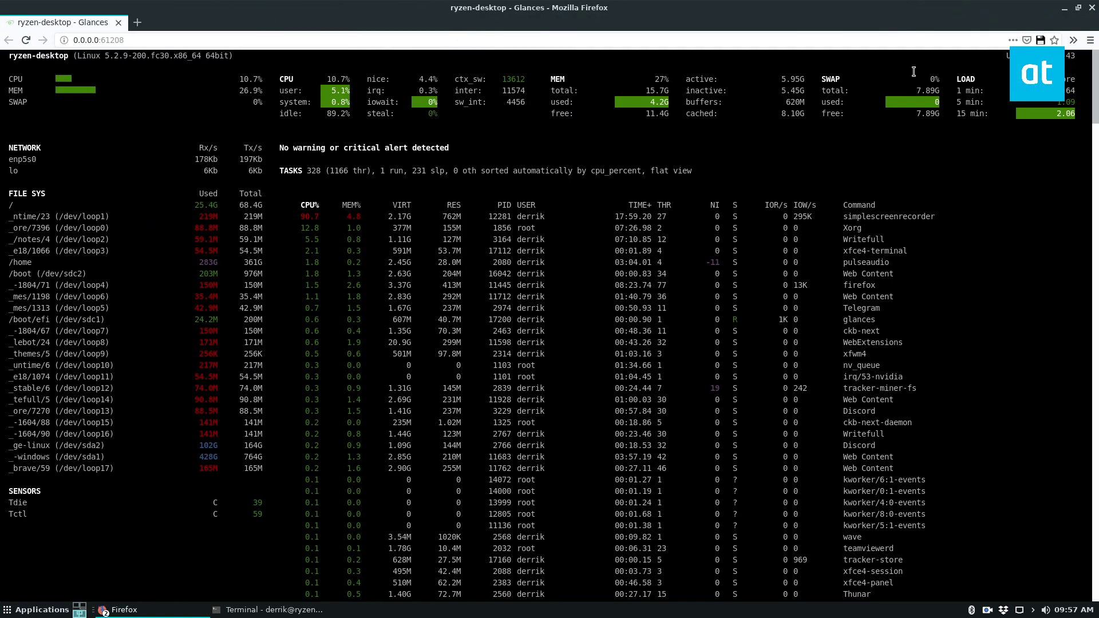
pyautogui.moveTo(881, 39)
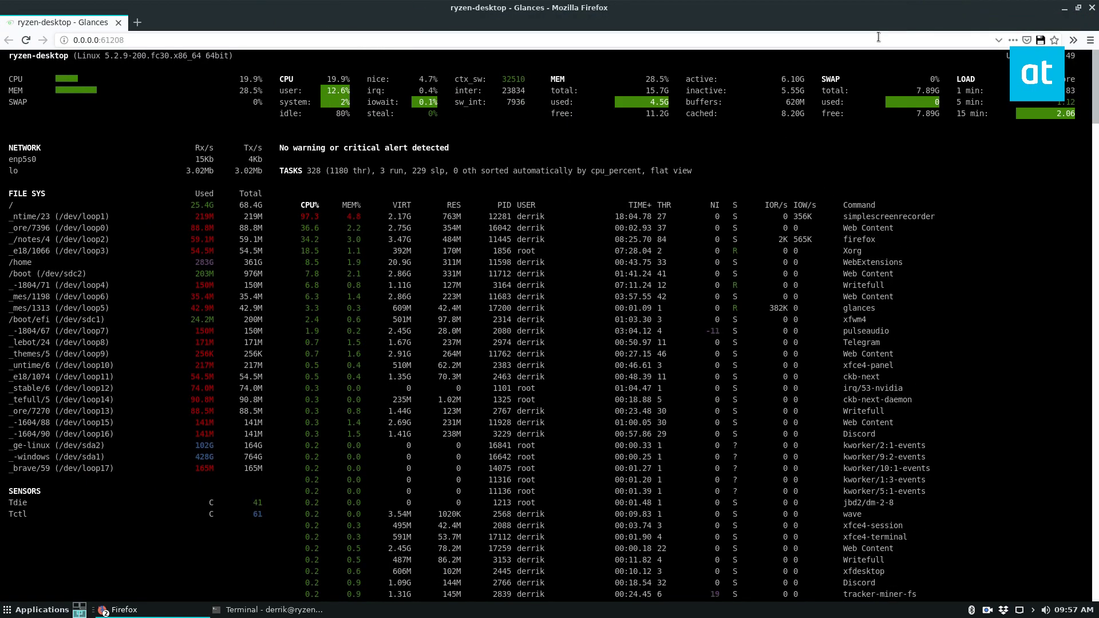
# Load the dashboard at ryzen-desktop:61208 and highlight parts of the FILE SYS table.
pyautogui.moveTo(67, 54); pyautogui.dragTo(4, 54)
pyautogui.click(96, 39)
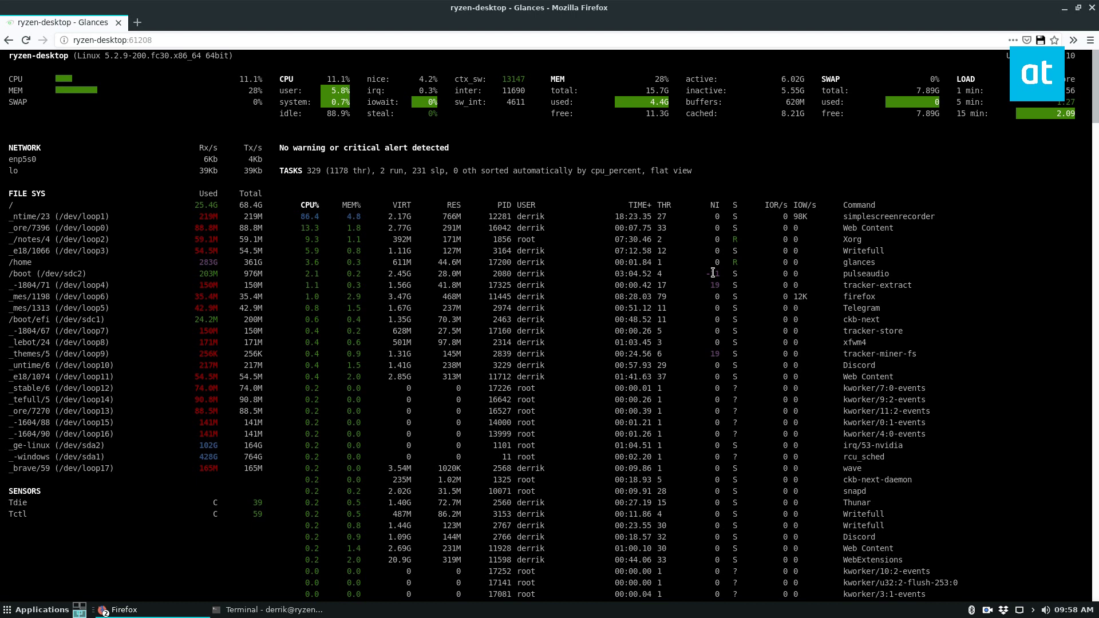
pyautogui.moveTo(198, 193)
pyautogui.mouseDown()
pyautogui.moveTo(221, 448)
pyautogui.moveTo(254, 217)
pyautogui.mouseUp()
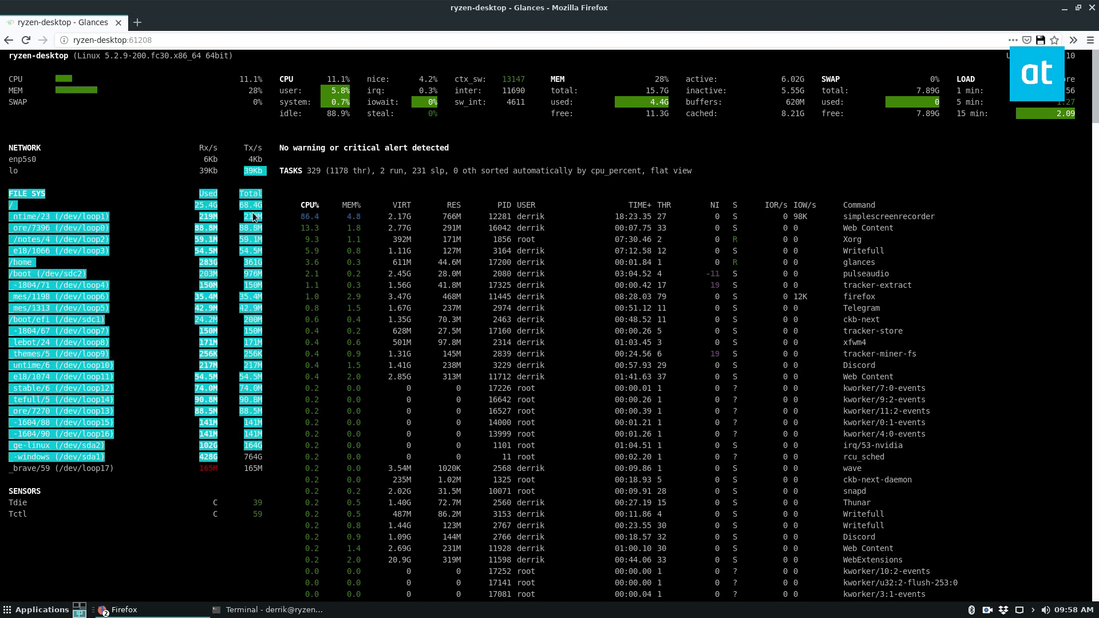
pyautogui.click(254, 217)
pyautogui.moveTo(219, 164); pyautogui.dragTo(274, 165)
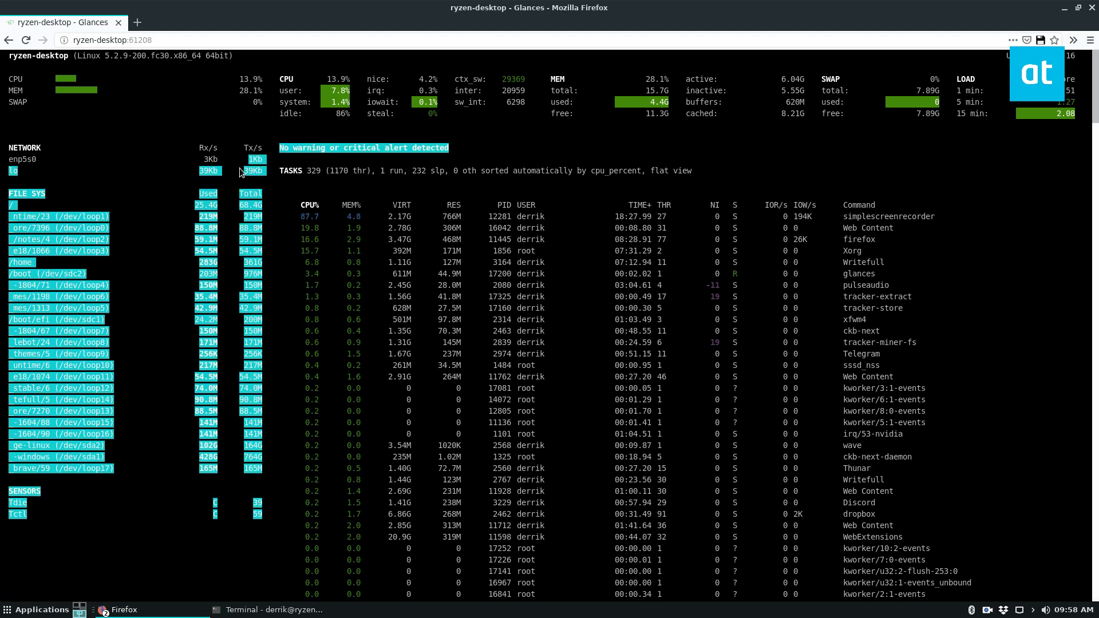
pyautogui.click(251, 169)
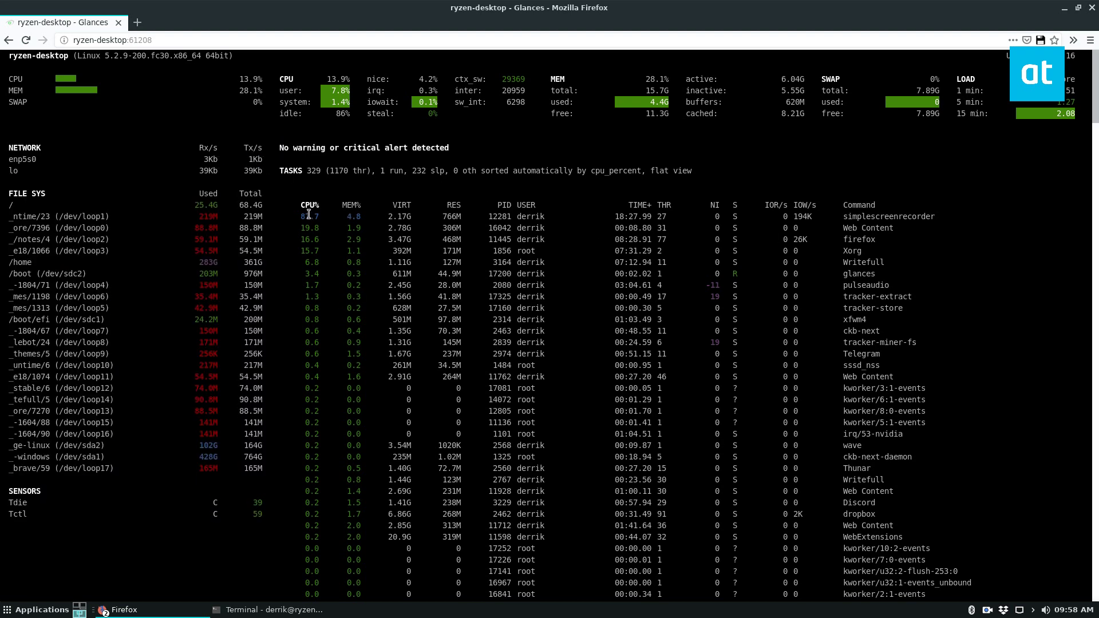